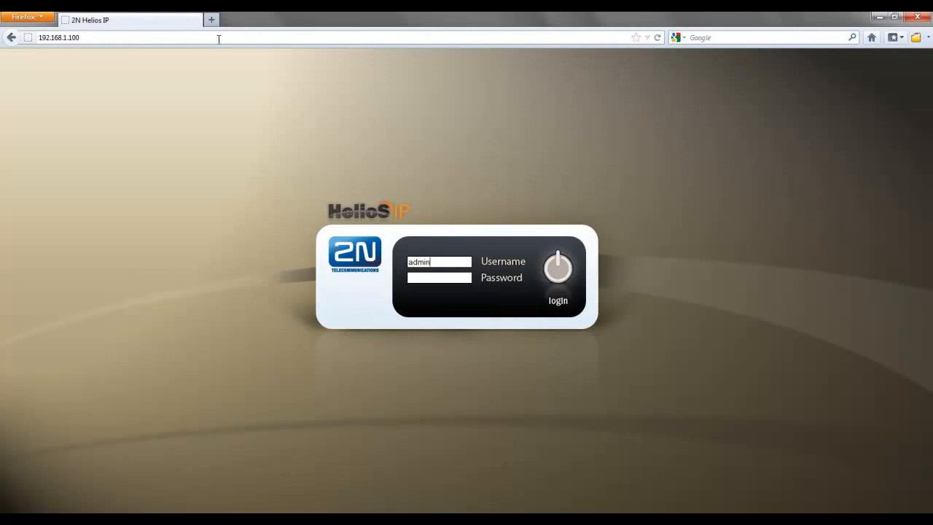
# Log in to the intercom's web interface with the account password without storing it in the browser, and highlight the product name
pyautogui.press('Return')
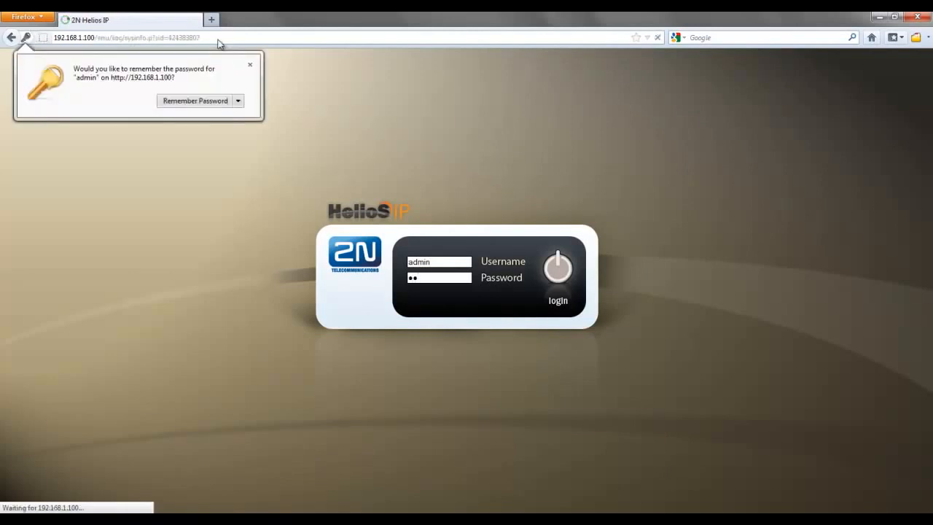
pyautogui.click(249, 65)
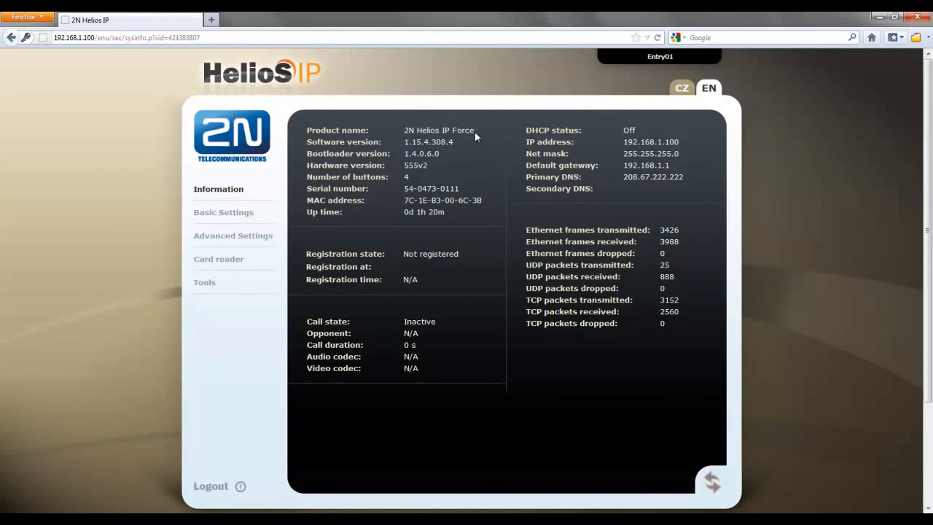
pyautogui.moveTo(475, 132); pyautogui.dragTo(405, 131)
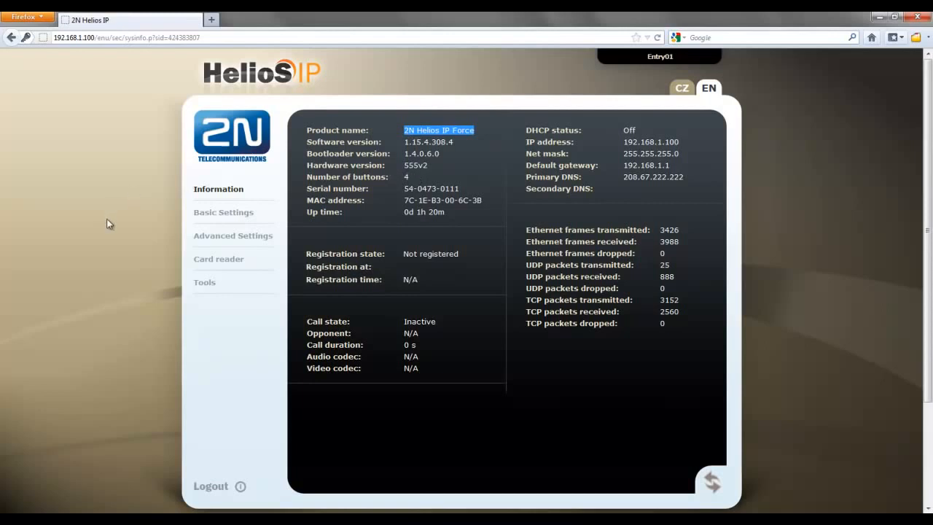
# Set the display name to "Front door" in the advanced SIP settings
pyautogui.click(216, 242)
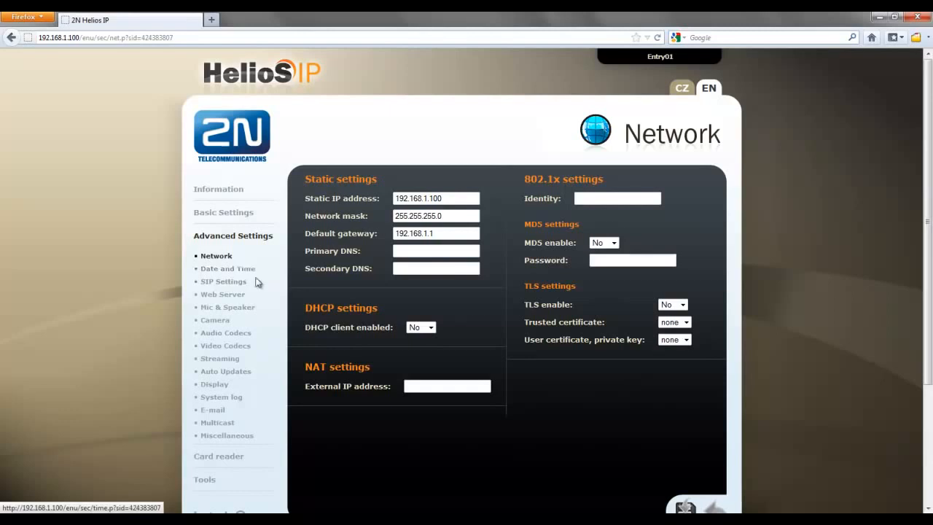
pyautogui.click(231, 284)
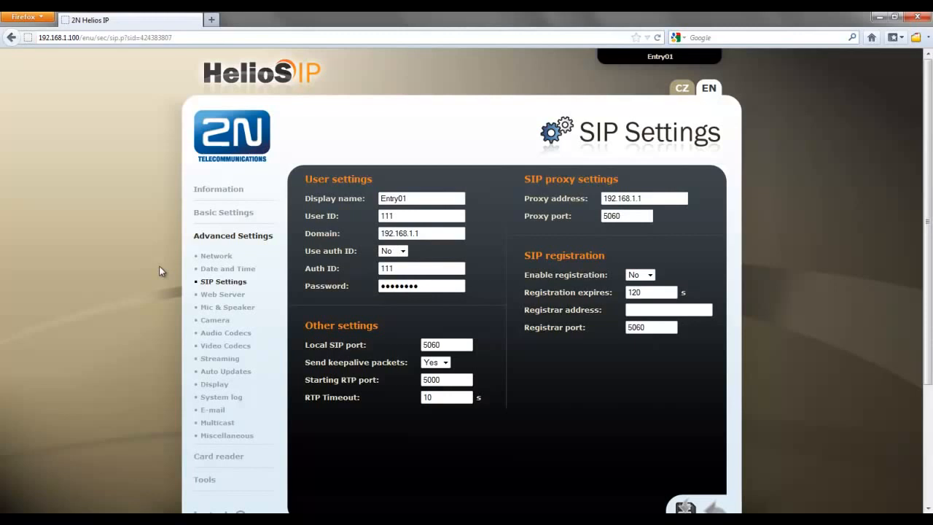
pyautogui.doubleClick(413, 199)
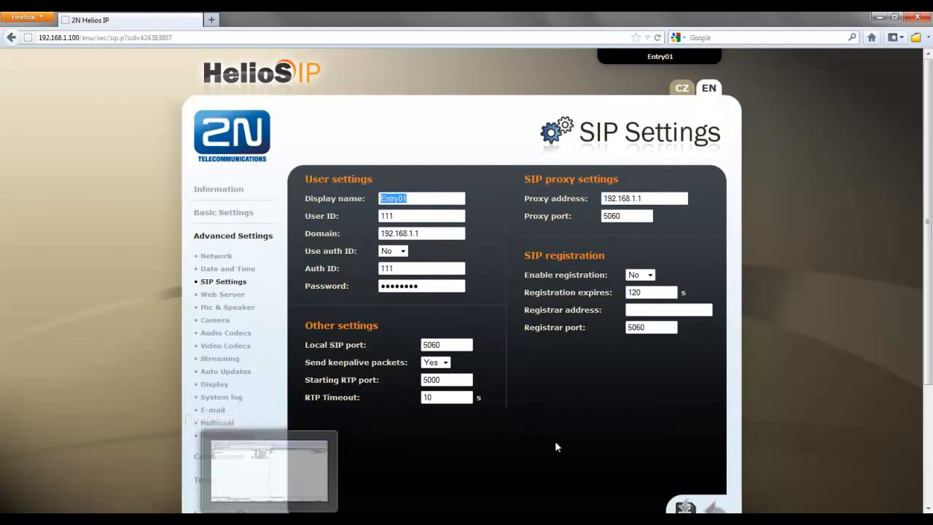
pyautogui.write('Front door')
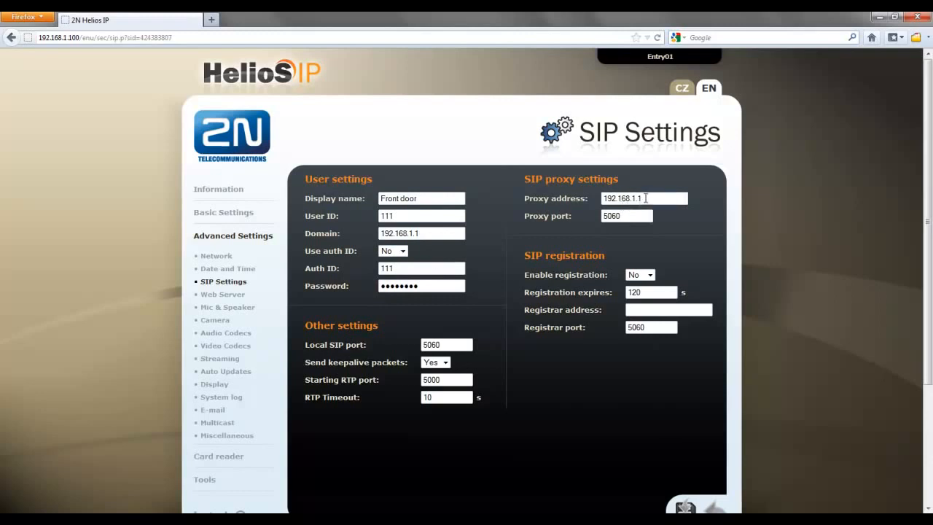
# Leave SIP registration at No and save the SIP settings without storing the password in the browser
pyautogui.click(650, 275)
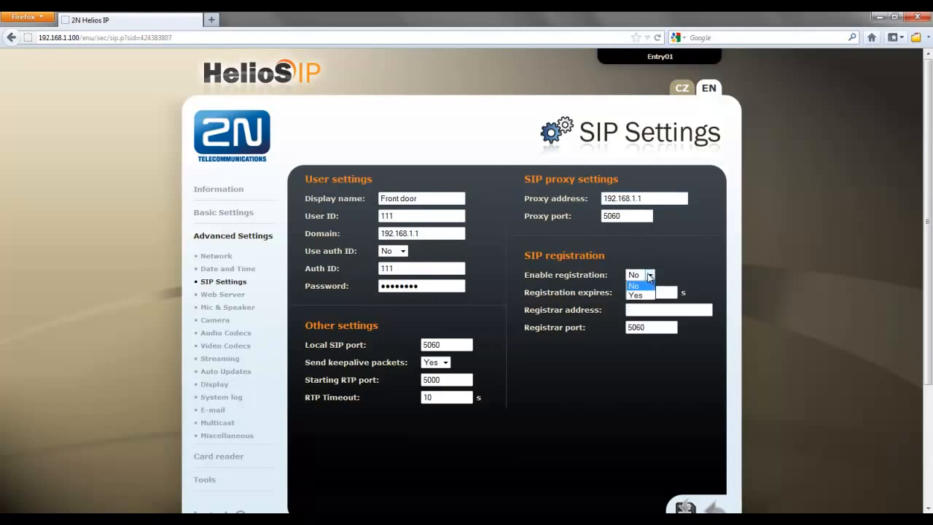
pyautogui.click(677, 265)
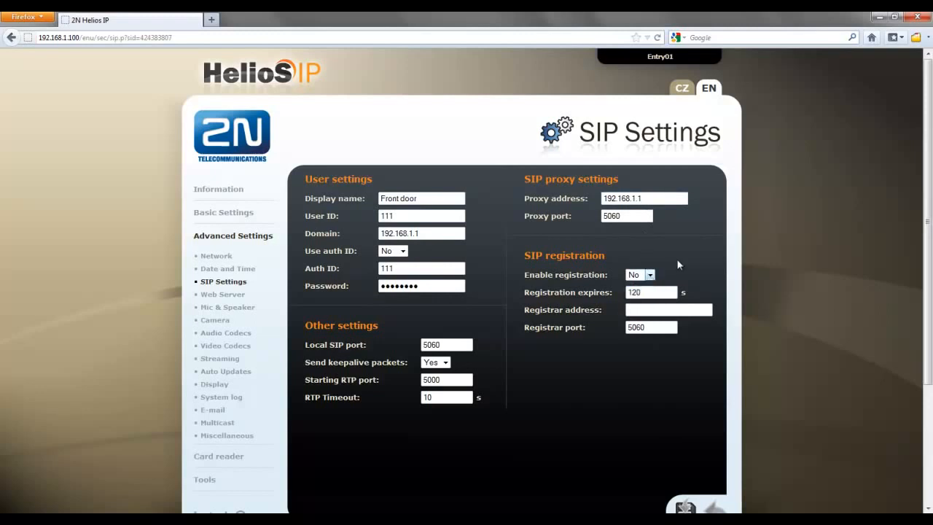
pyautogui.click(656, 311)
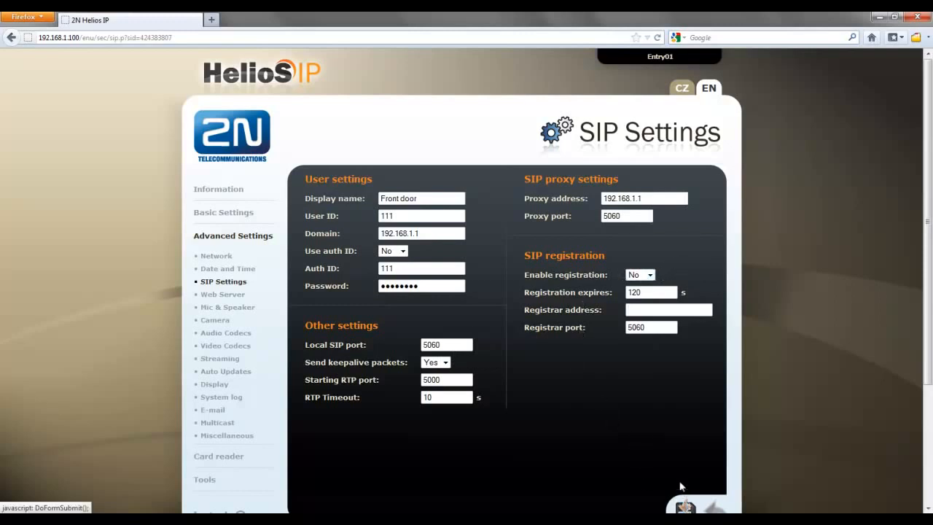
pyautogui.scroll(-2, 682, 498)
pyautogui.click(684, 446)
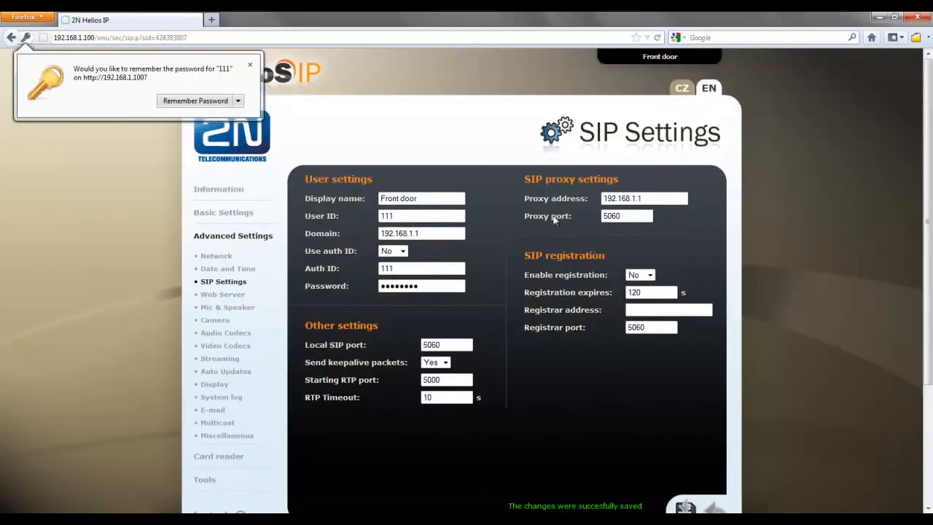
pyautogui.click(238, 101)
pyautogui.click(208, 132)
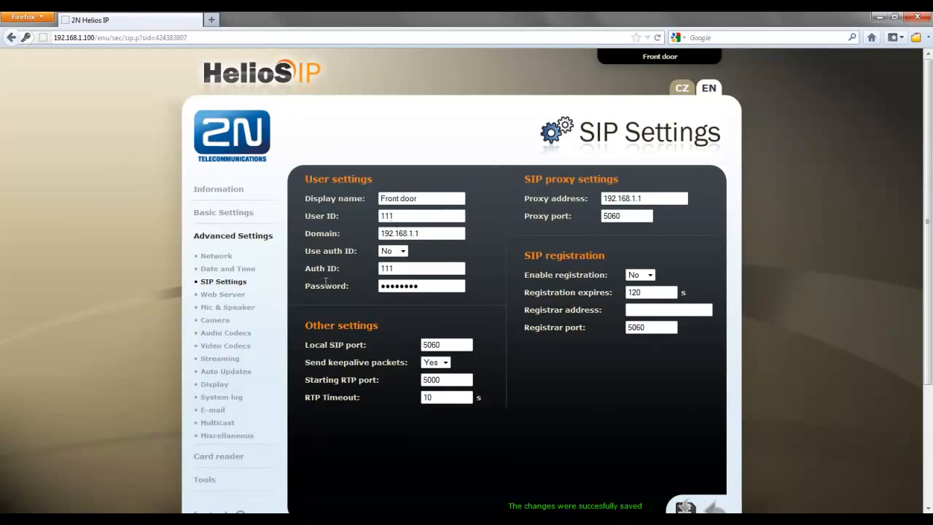
# Enable position 1 in the phone book and name it "Marketing"
pyautogui.click(243, 217)
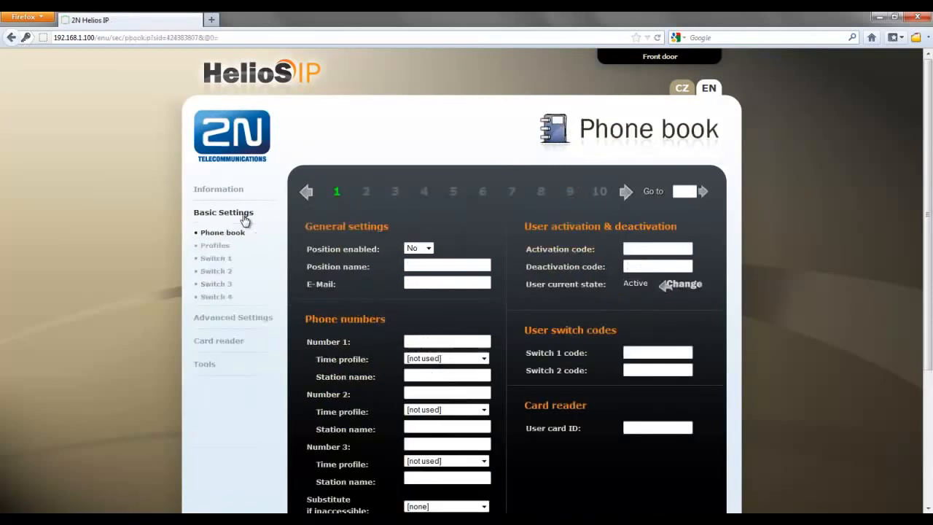
pyautogui.scroll(-2, 259, 235)
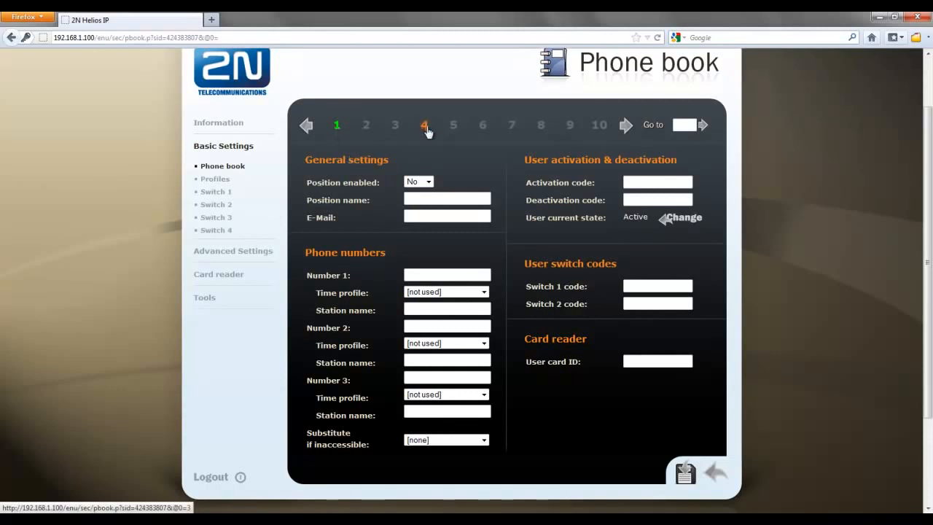
pyautogui.click(429, 182)
pyautogui.click(422, 203)
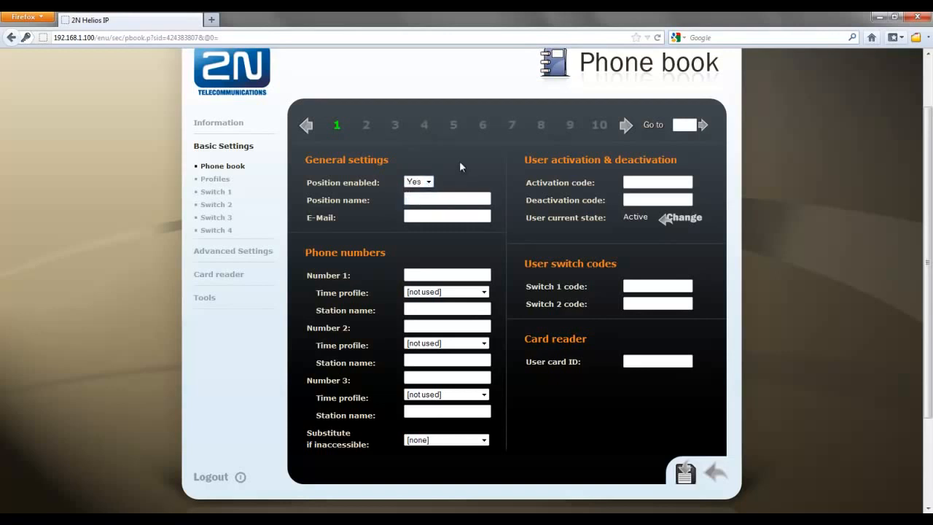
pyautogui.press('Tab')
pyautogui.write('Marketing')
pyautogui.click(424, 275)
pyautogui.write('600')
pyautogui.press('BackSpace')
pyautogui.press('BackSpace')
pyautogui.press('BackSpace')
pyautogui.write('sip')
pyautogui.write(':x@')
pyautogui.write('168')
pyautogui.press('BackSpace')
pyautogui.press('BackSpace')
pyautogui.press('BackSpace')
pyautogui.write('192.168.1.150')
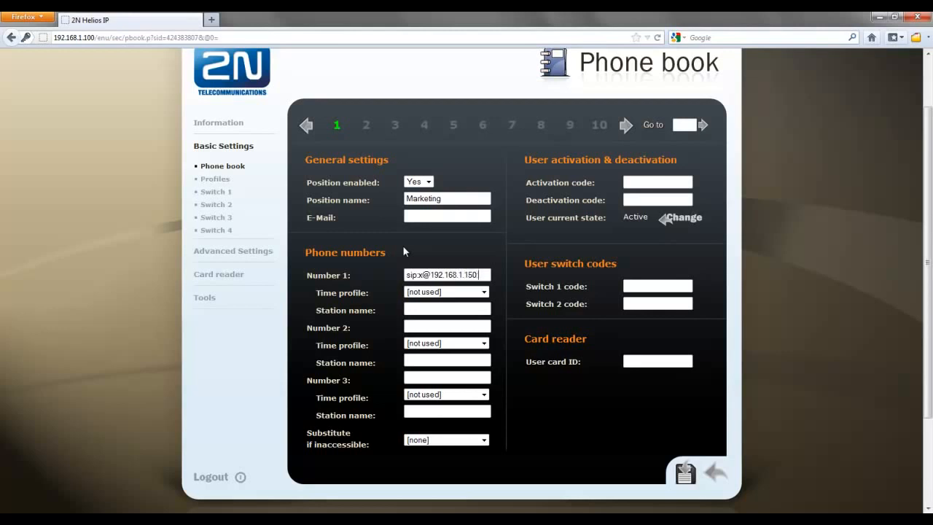
pyautogui.write(':5060')
# Save the Marketing phone book position, leaving its station name and additional phone numbers empty
pyautogui.moveTo(472, 275); pyautogui.dragTo(425, 275)
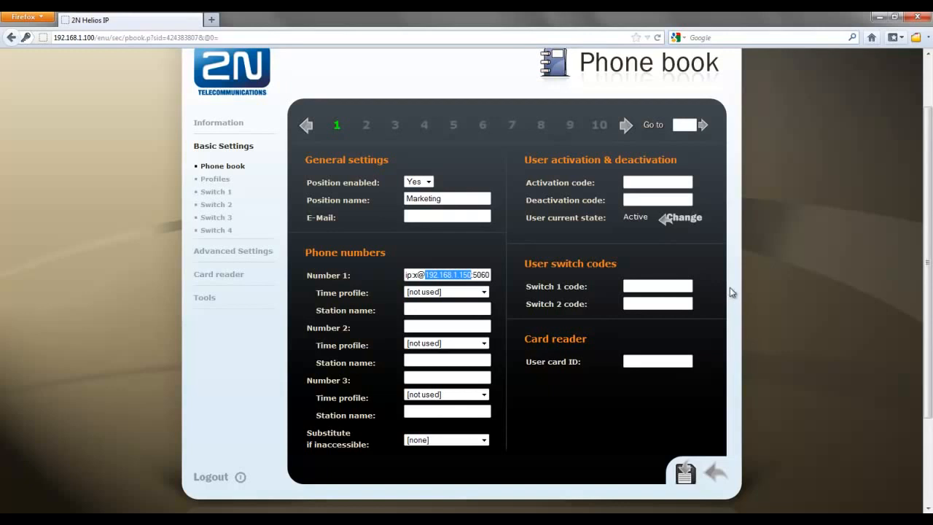
pyautogui.click(455, 282)
pyautogui.click(414, 308)
pyautogui.click(414, 328)
pyautogui.click(420, 376)
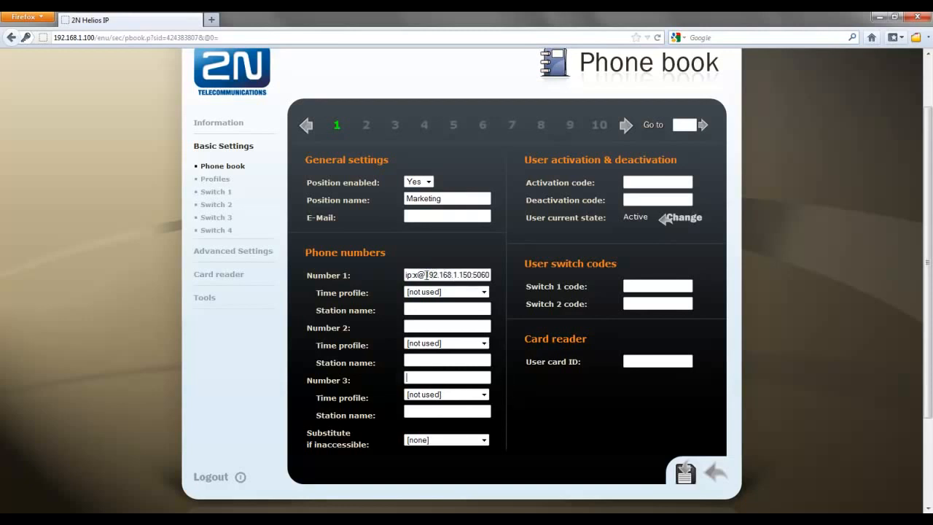
pyautogui.click(421, 325)
pyautogui.click(697, 475)
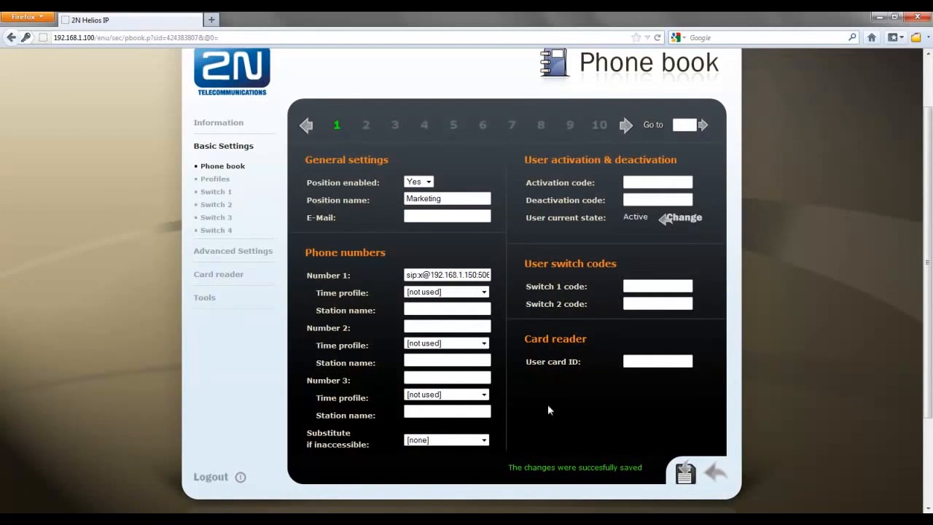
# View phone book positions 2, 3 and 4, and return to position 1
pyautogui.click(366, 128)
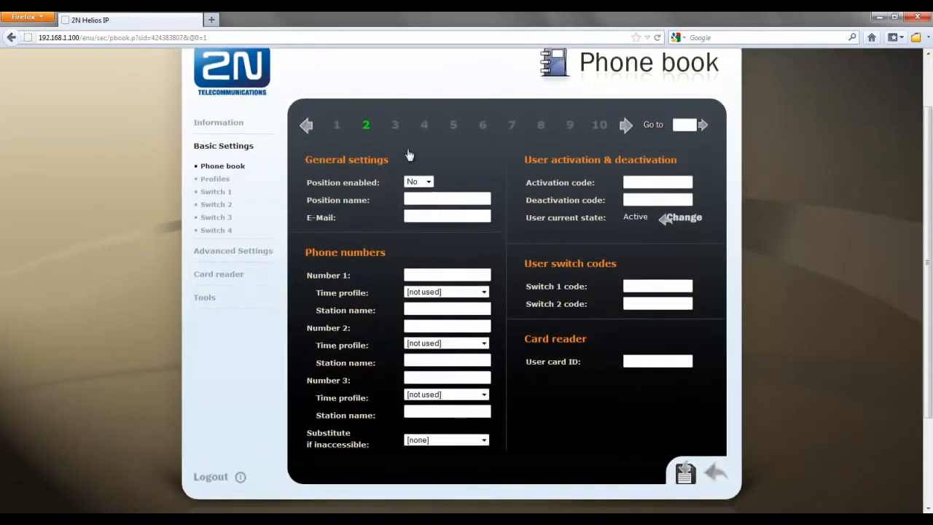
pyautogui.click(395, 131)
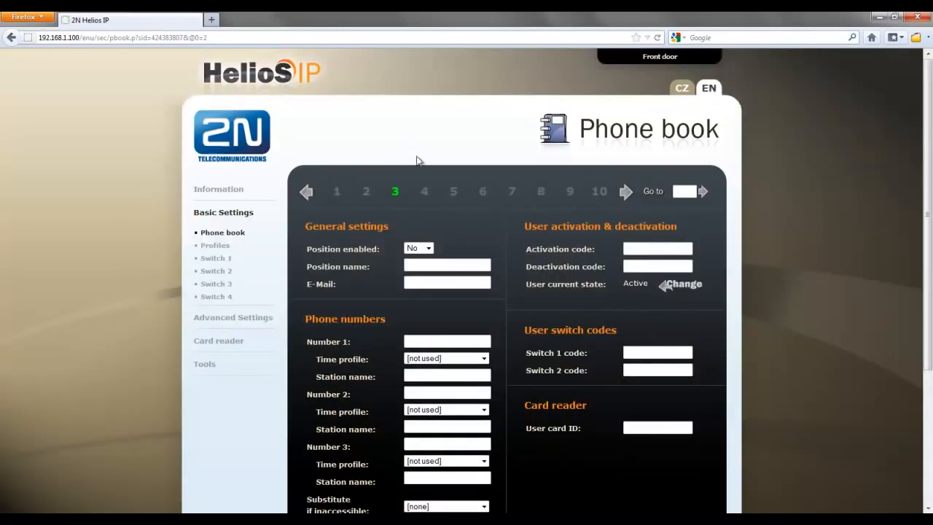
pyautogui.click(425, 193)
pyautogui.click(338, 197)
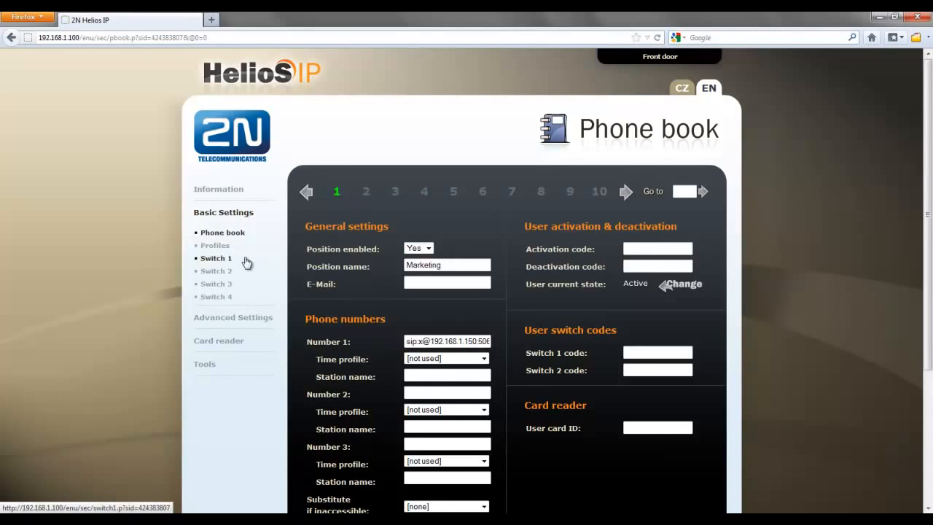
# Open the Switch 1 settings, keep the switch enabled and set its switch-on duration to 5 s
pyautogui.click(221, 261)
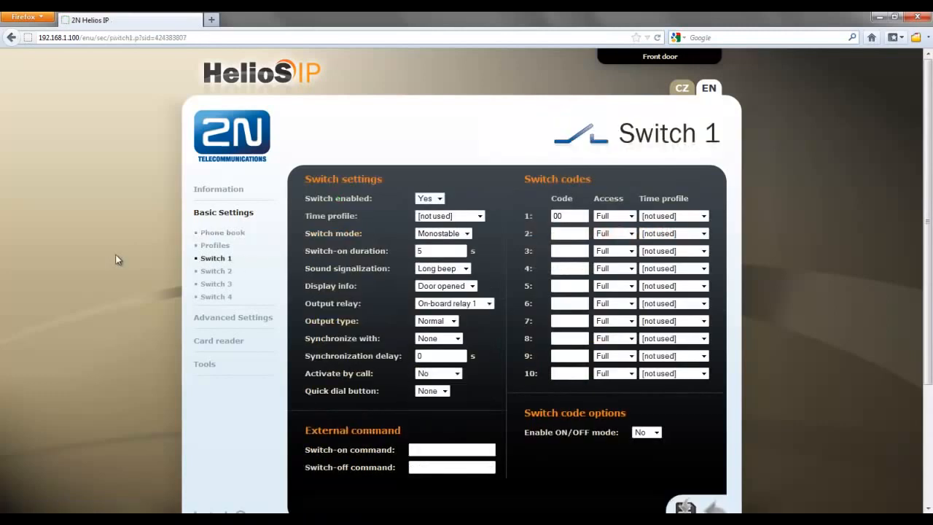
pyautogui.click(439, 200)
pyautogui.click(439, 202)
pyautogui.doubleClick(420, 250)
pyautogui.write('5')
# Try the Security output type for Switch 1 and set it back to Normal
pyautogui.click(453, 321)
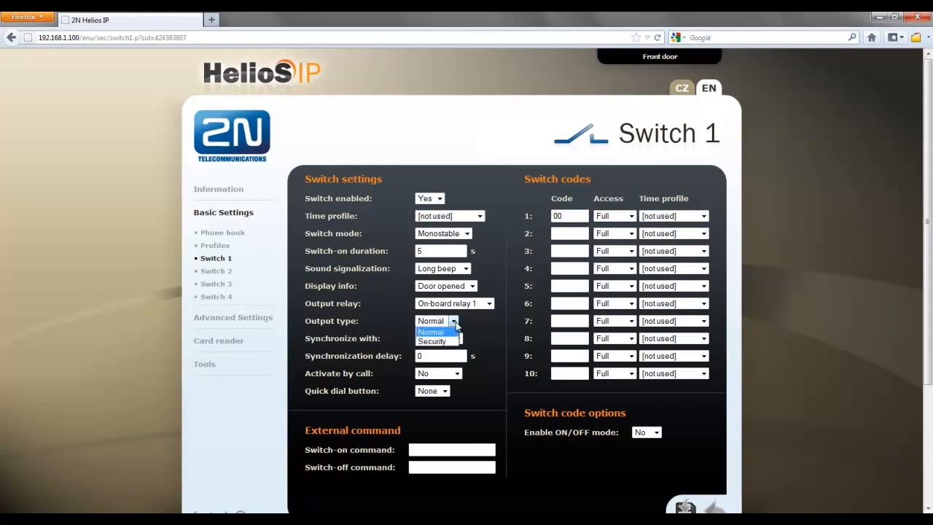
pyautogui.click(450, 341)
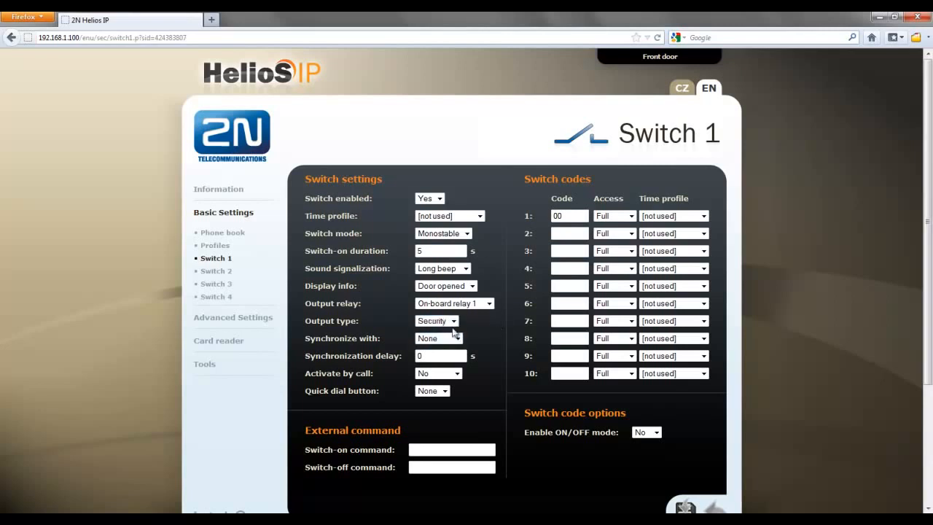
pyautogui.click(453, 321)
pyautogui.click(437, 331)
# Replace the first switch code of Switch 1 with the new door-opening code and save the settings
pyautogui.press('BackSpace')
pyautogui.press('BackSpace')
pyautogui.click(685, 503)
pyautogui.click(682, 504)
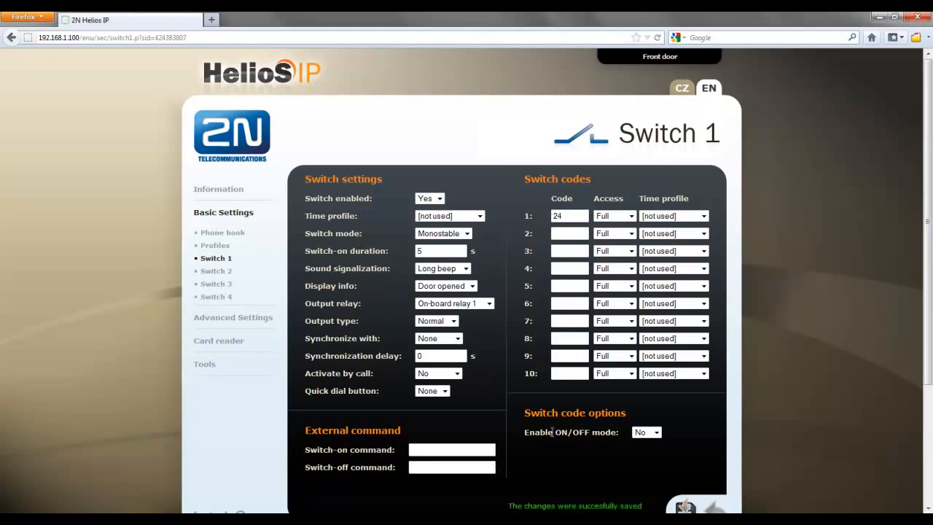
# Examine the legacy switch code option in the advanced miscellaneous settings, leaving it at No
pyautogui.click(212, 317)
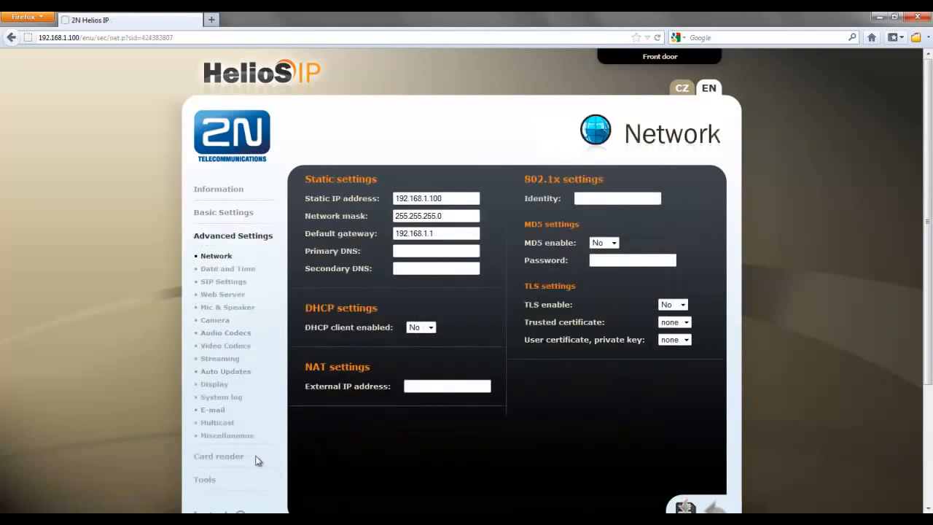
pyautogui.click(227, 436)
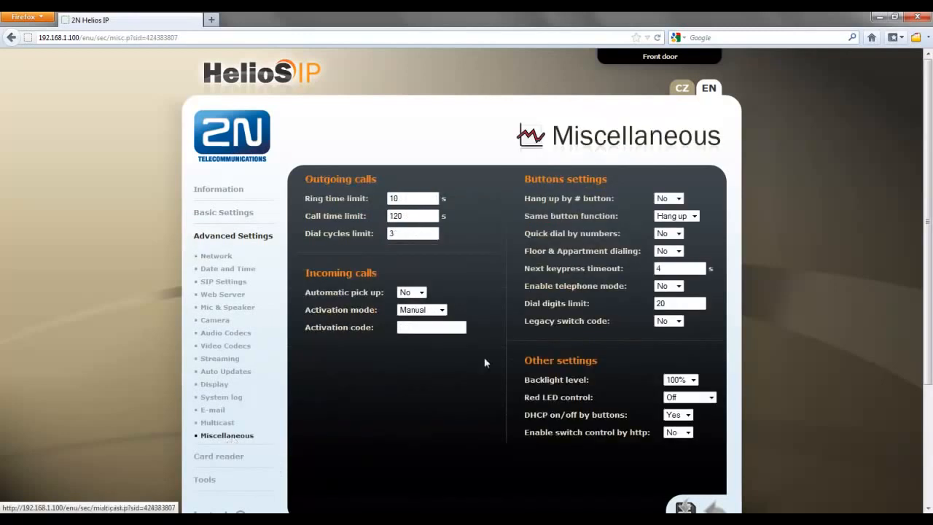
pyautogui.click(678, 321)
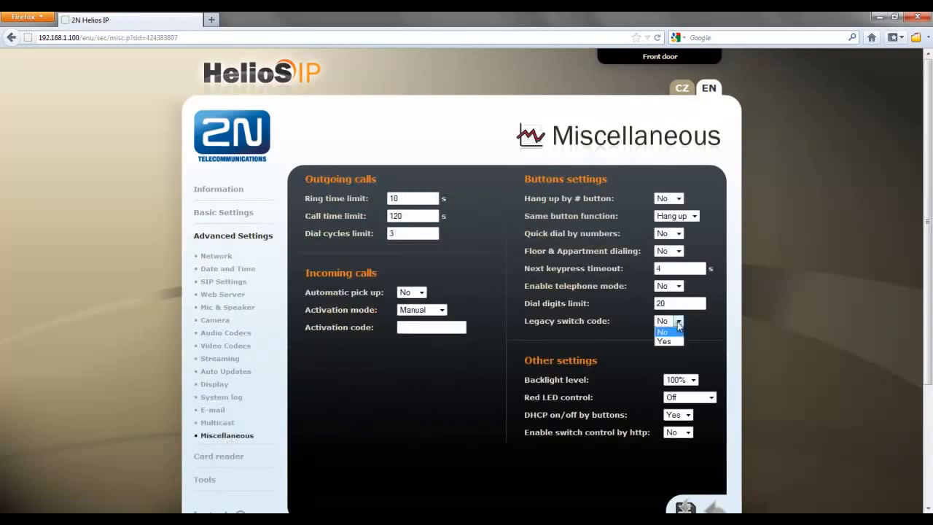
pyautogui.click(677, 322)
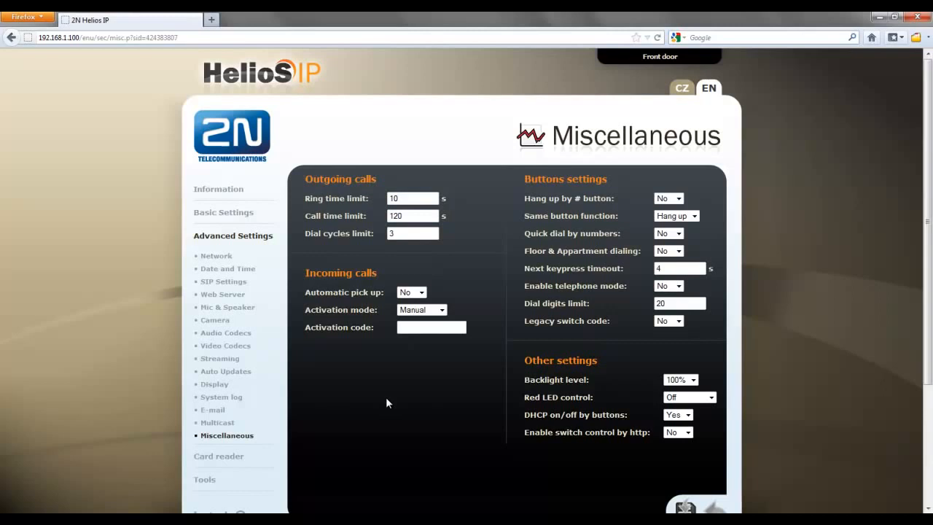
pyautogui.scroll(-2, 386, 402)
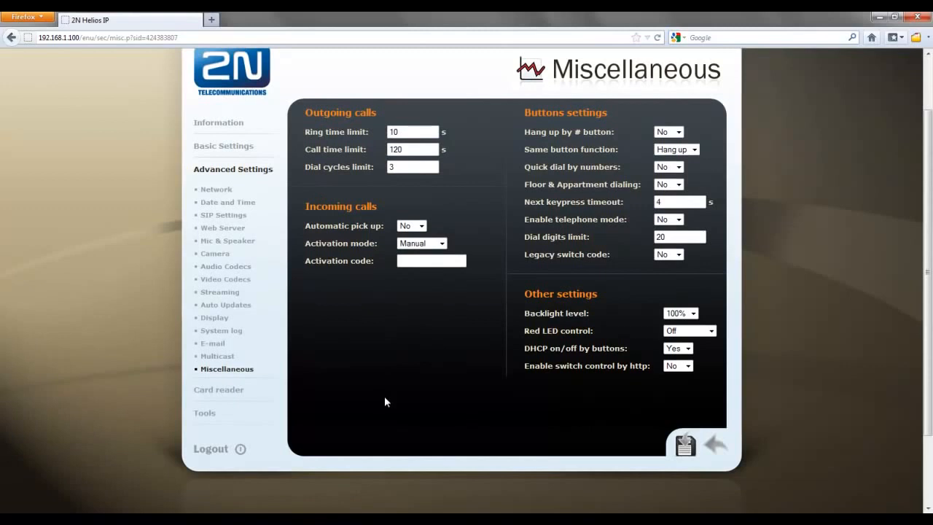
pyautogui.scroll(2, 385, 401)
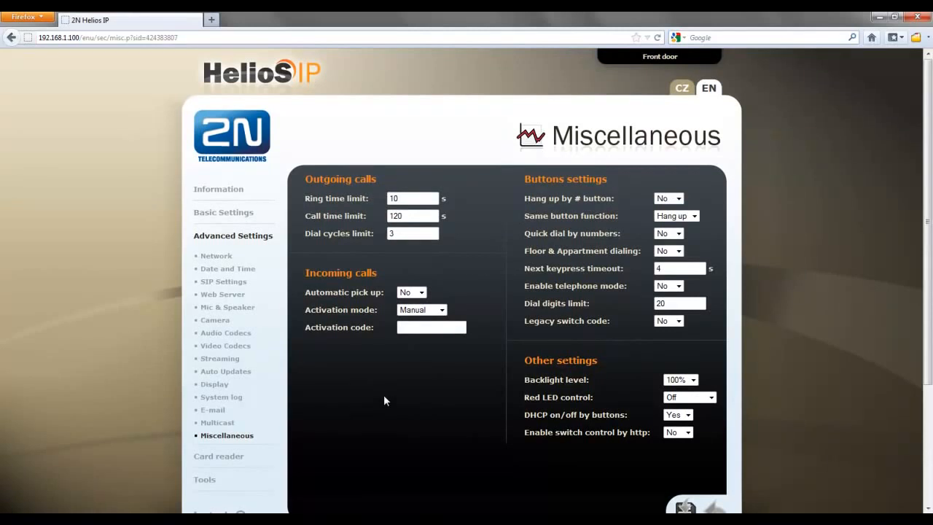
pyautogui.hotkey('ctrl', 't')
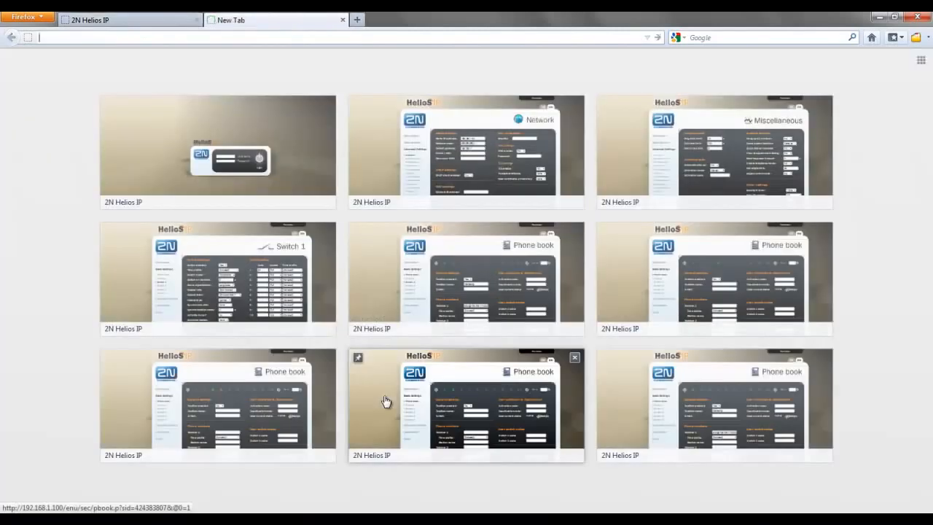
pyautogui.write('www')
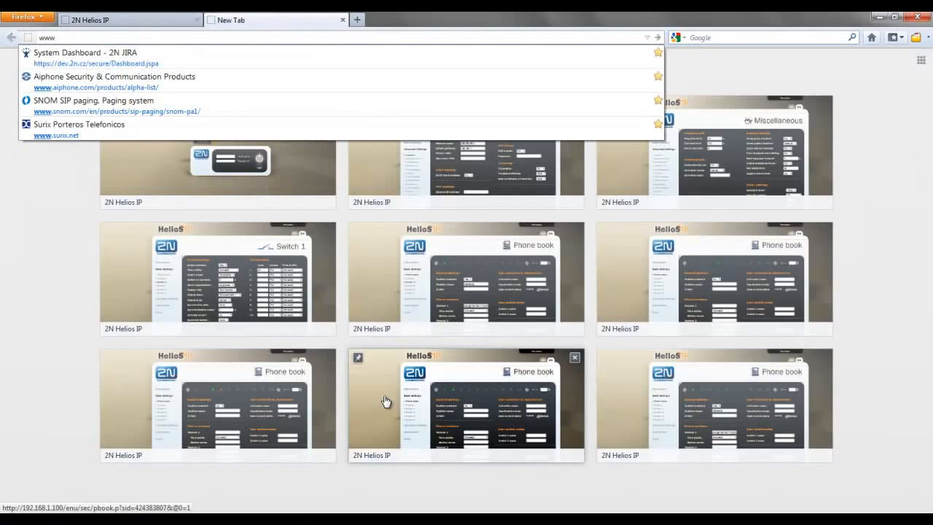
pyautogui.write('.2n.cz')
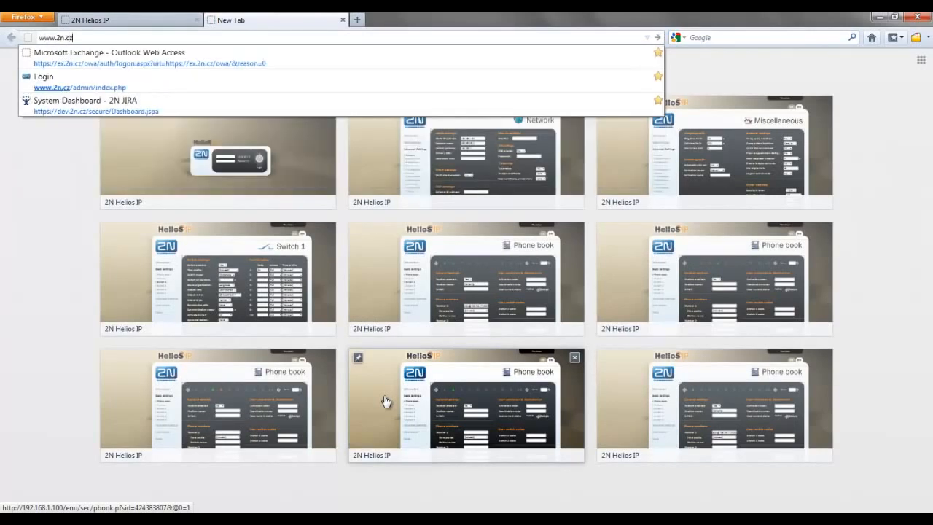
pyautogui.press('Return')
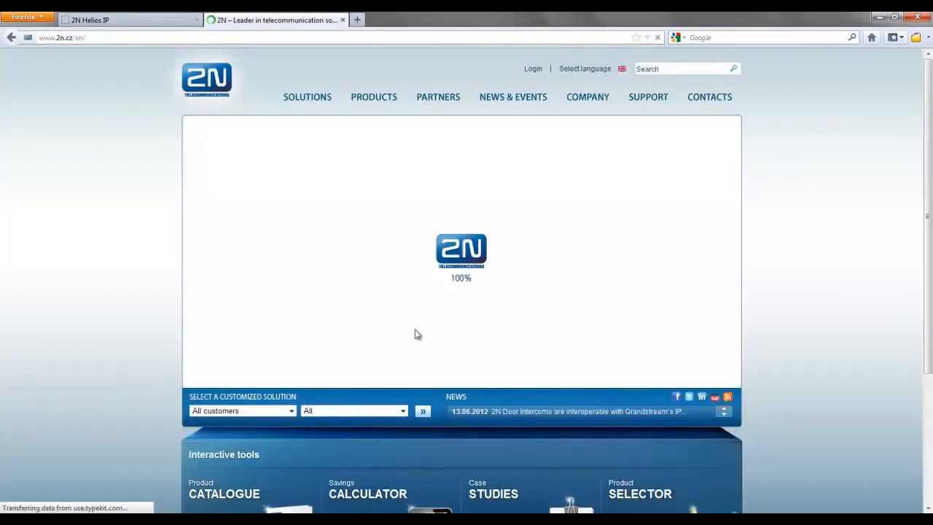
# Open the list of downloadable manuals for the 2N Helios IP Force product
pyautogui.moveTo(379, 98)
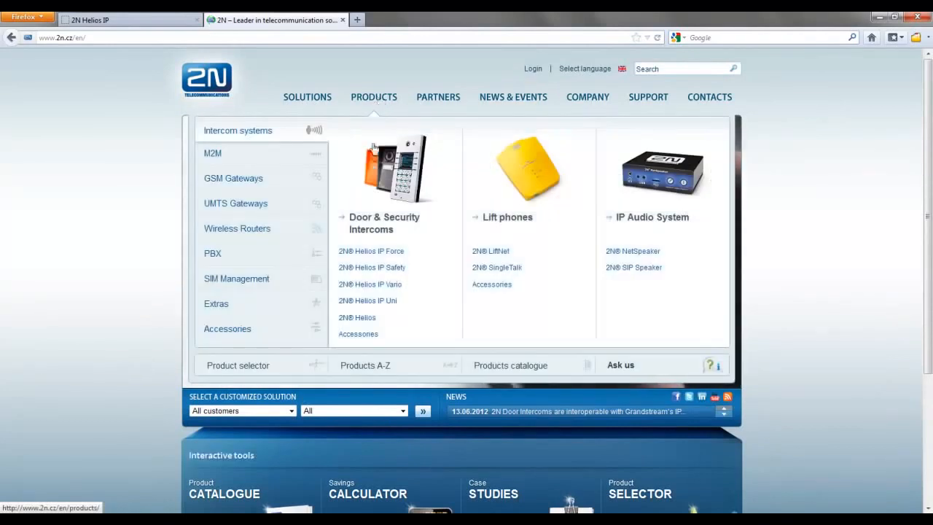
pyautogui.click(384, 256)
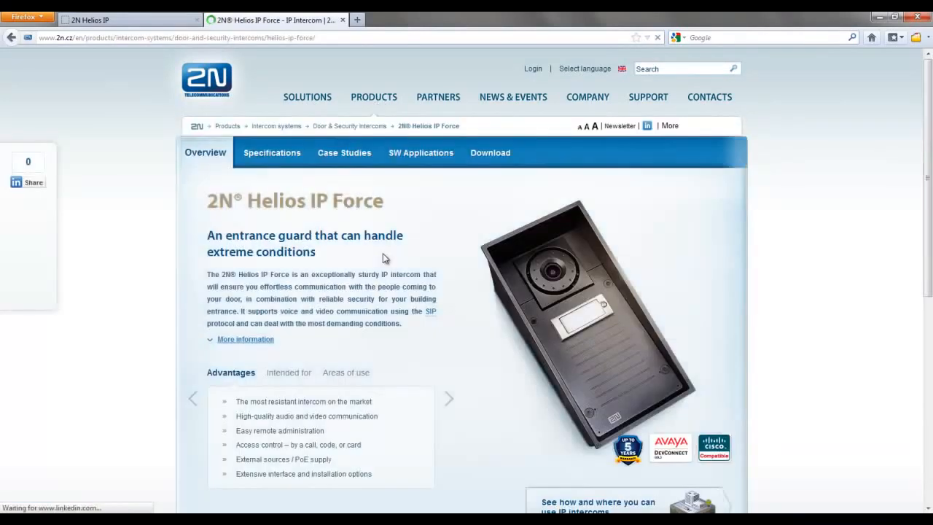
pyautogui.click(495, 157)
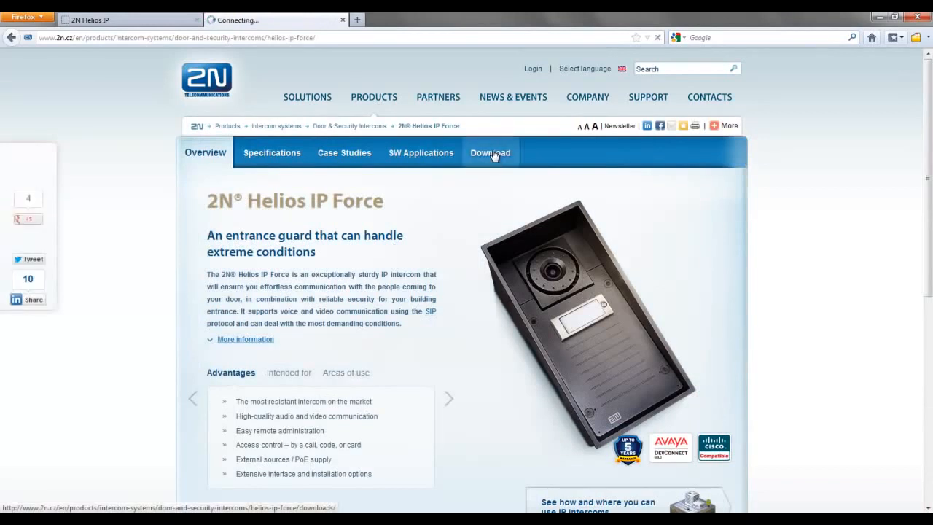
pyautogui.click(311, 271)
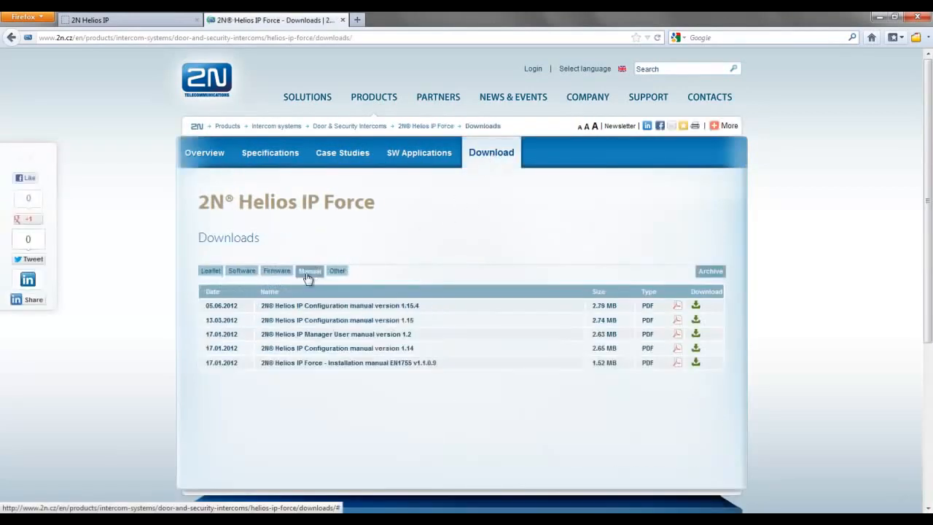